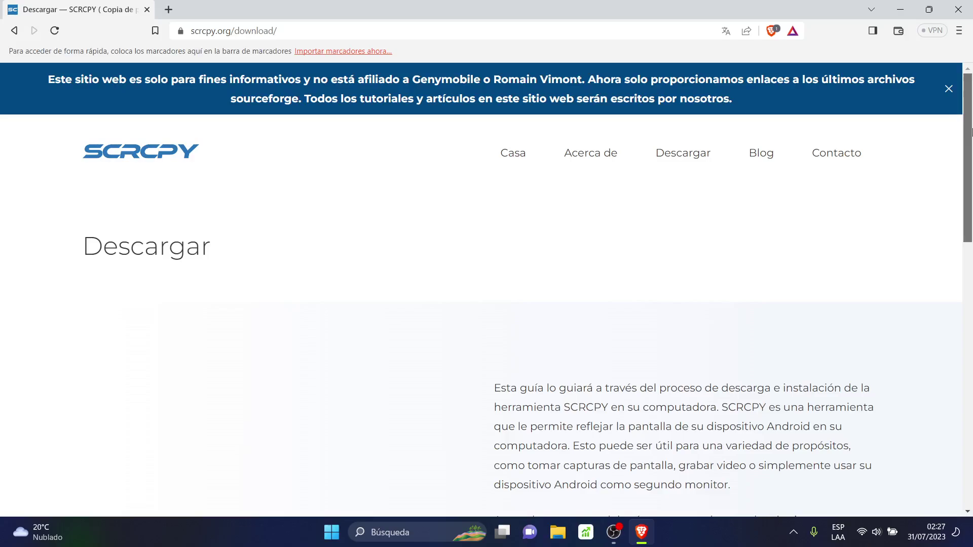
- Download the 64-bit Windows version of SCRCPY, save scrcpy-win64-v2.0 in the Descargas folder and minimize the browser
left_click_drag(971, 132, 970, 254)
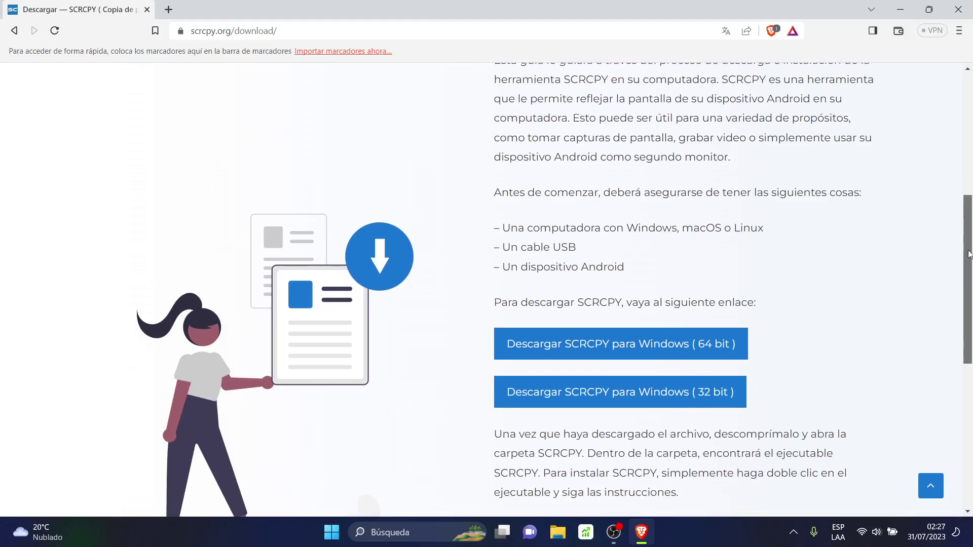
left_click_drag(969, 254, 969, 273)
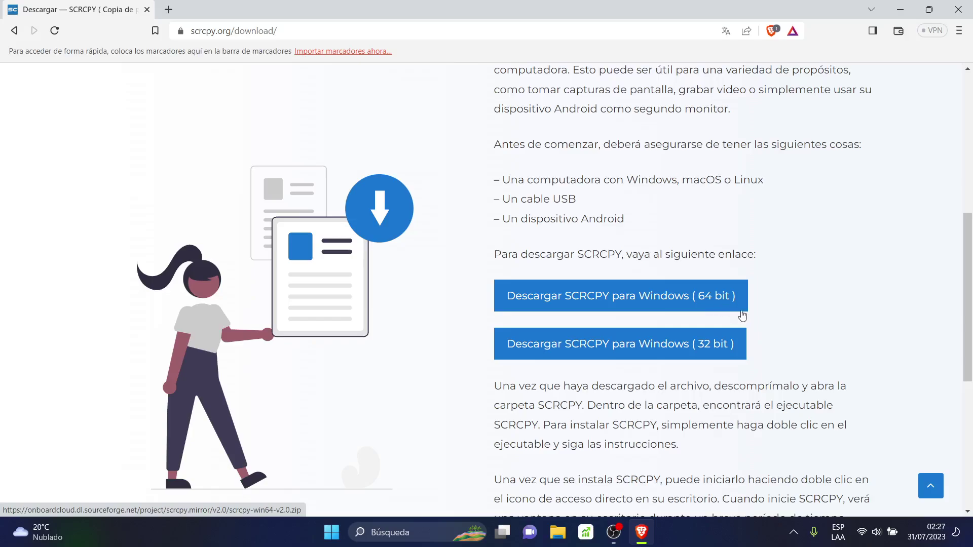
left_click(689, 301)
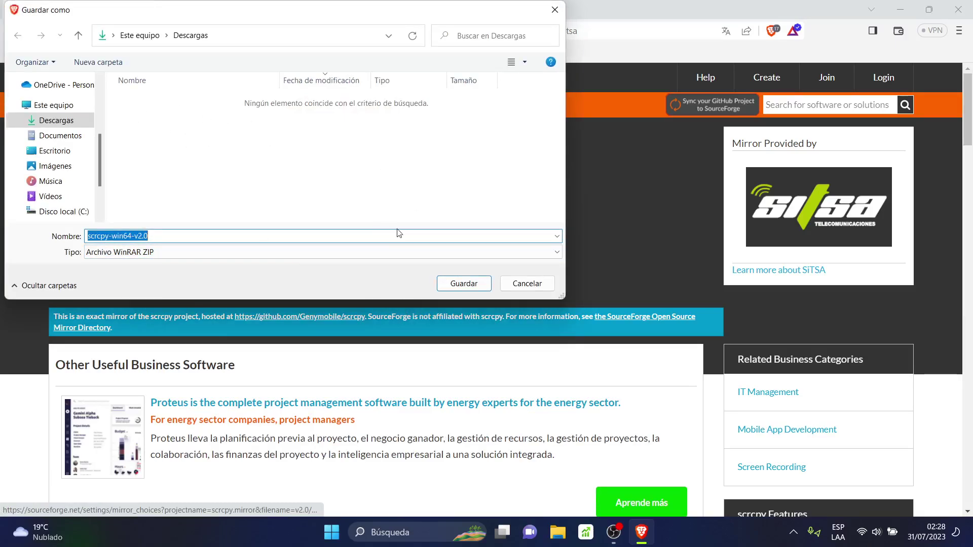
left_click(462, 285)
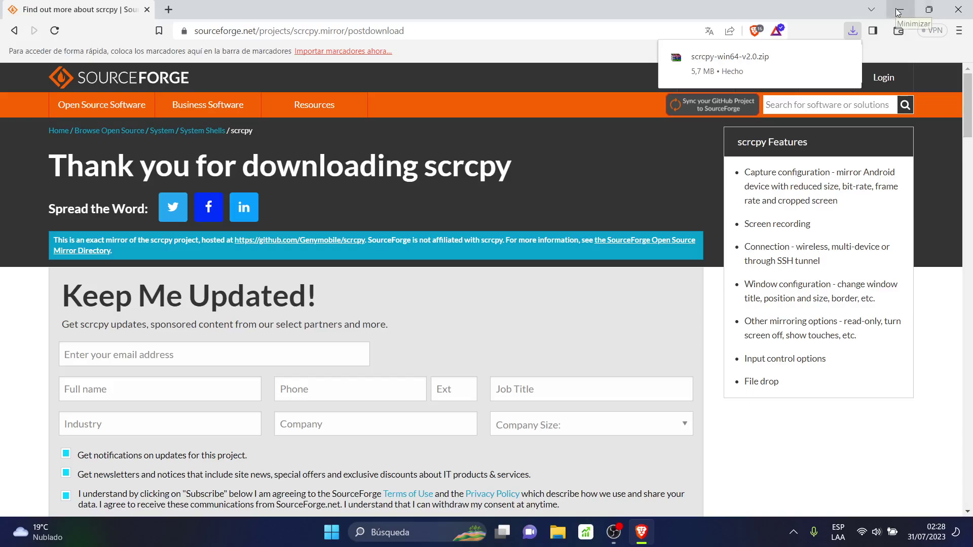
left_click(900, 14)
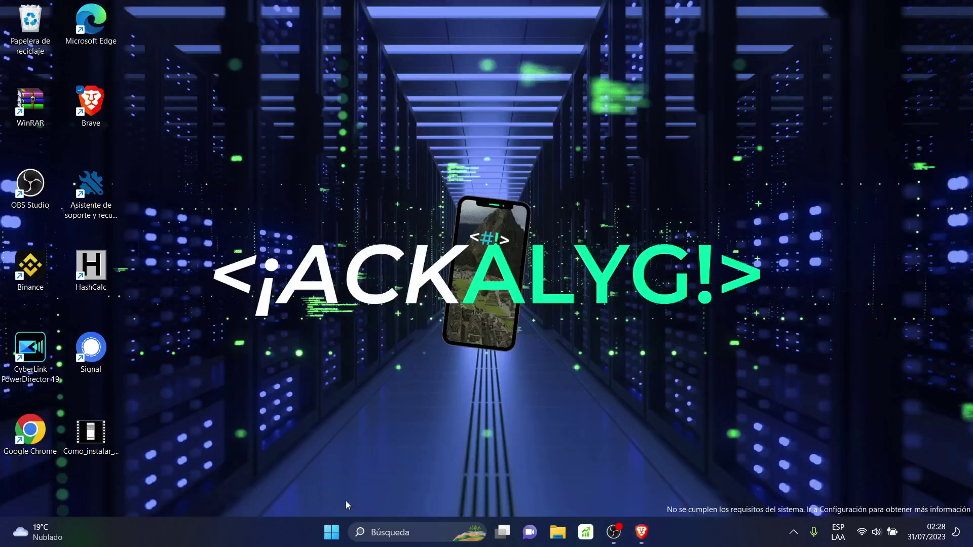
- Switch to File Explorer and extract the scrcpy-win64-v2.0 archive directly in the Descargas folder with WinRAR
left_click(555, 541)
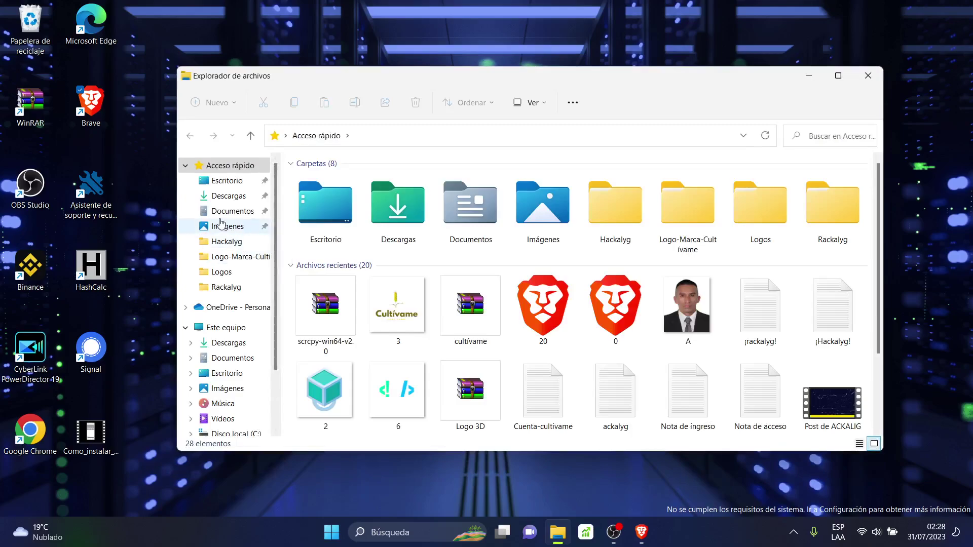
left_click(227, 196)
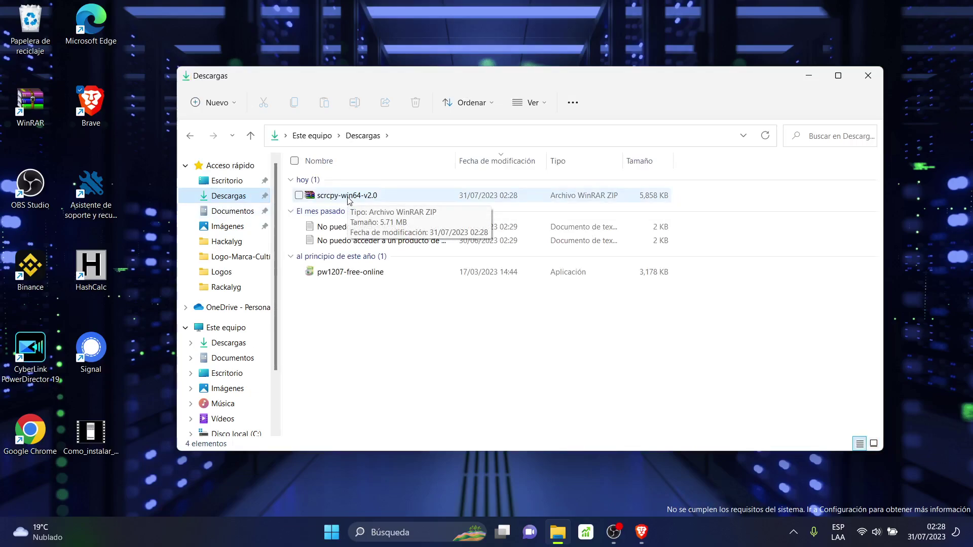
left_click(348, 200)
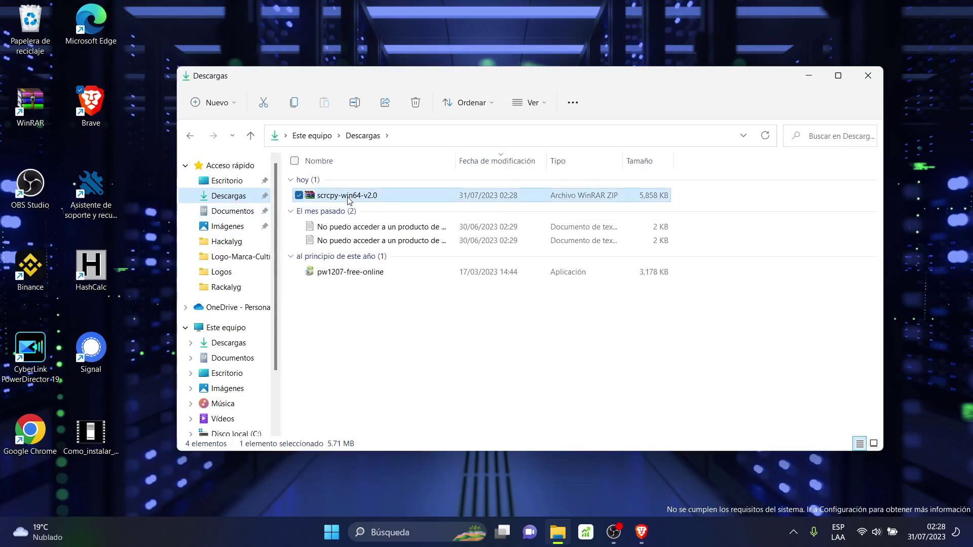
right_click(349, 200)
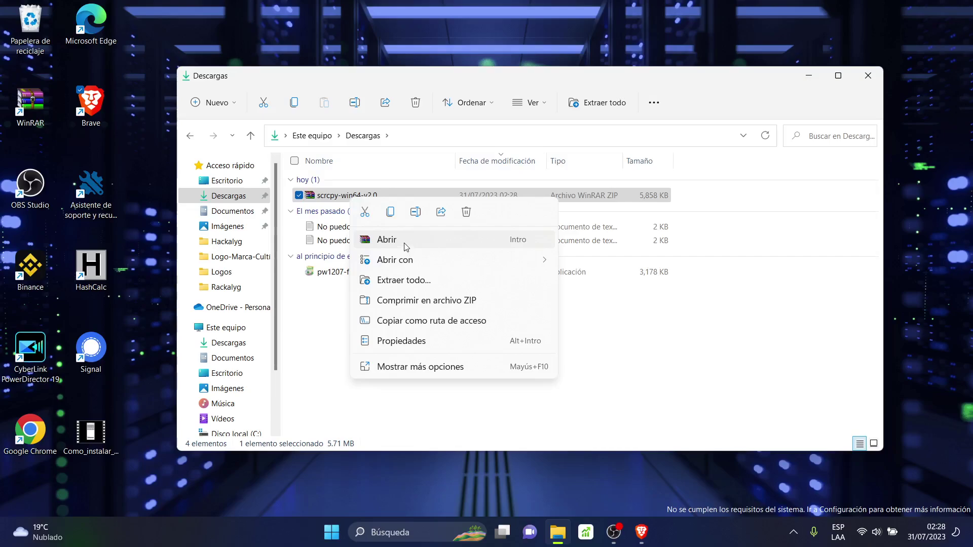
left_click(421, 367)
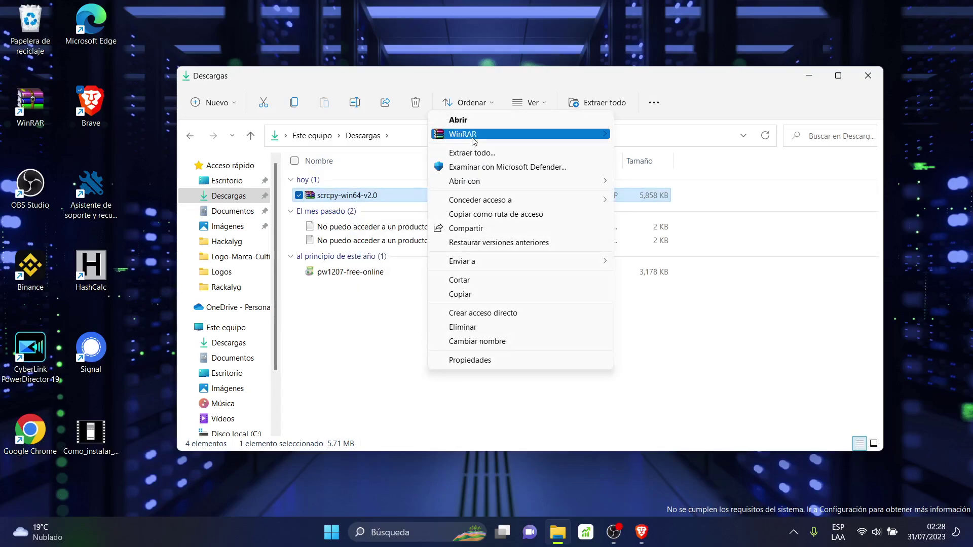
mouse_move(473, 138)
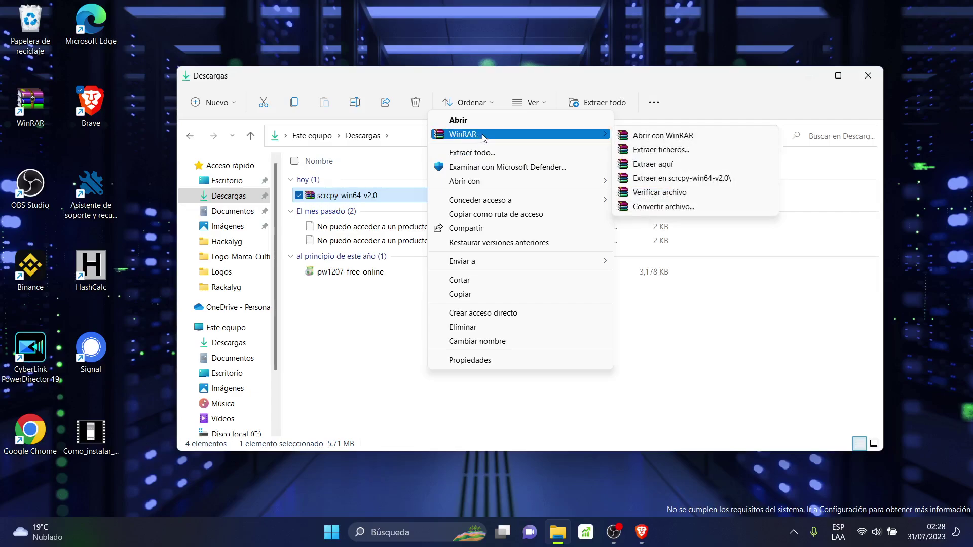
left_click(696, 167)
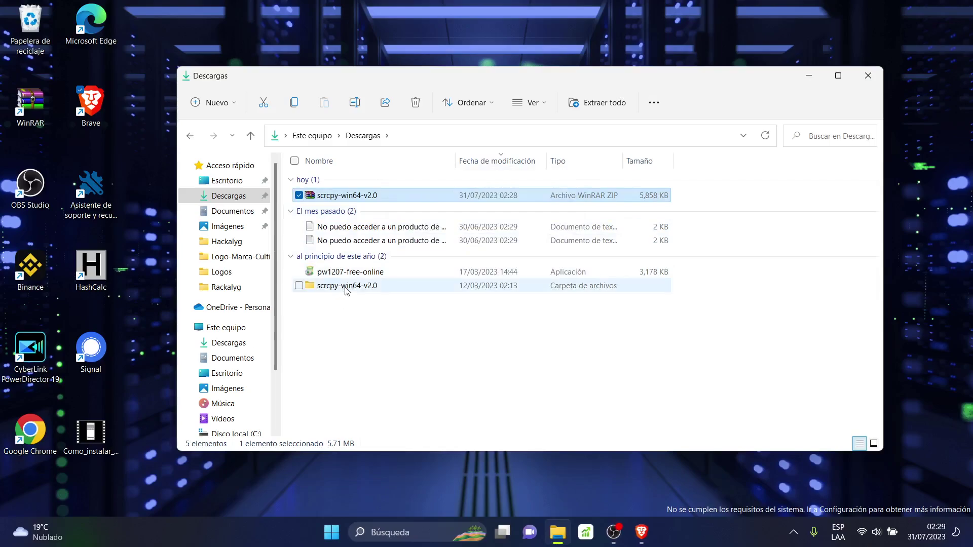
- Run the scrcpy application from the extracted scrcpy-win64-v2.0 folder as administrator, and minimize File Explorer
left_click(346, 287)
double_click(347, 287)
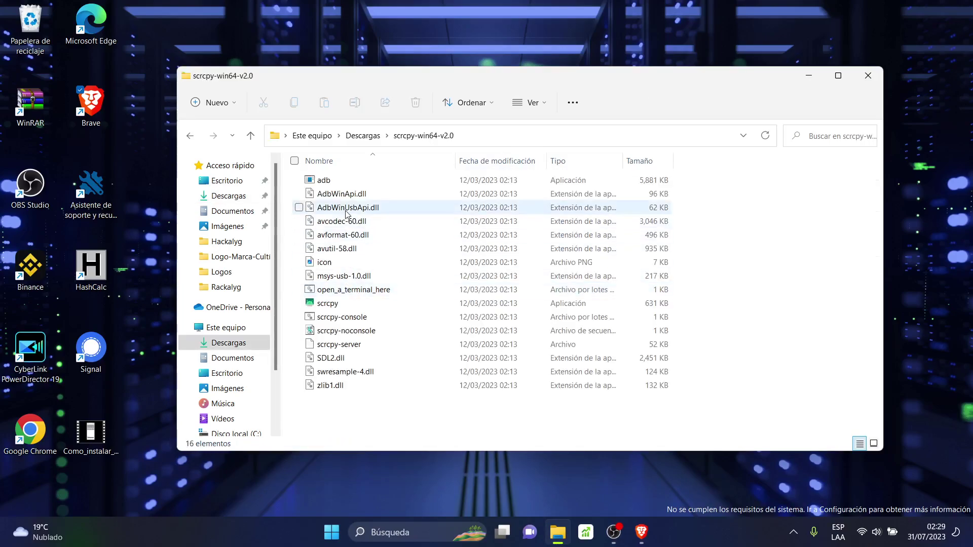
left_click(334, 307)
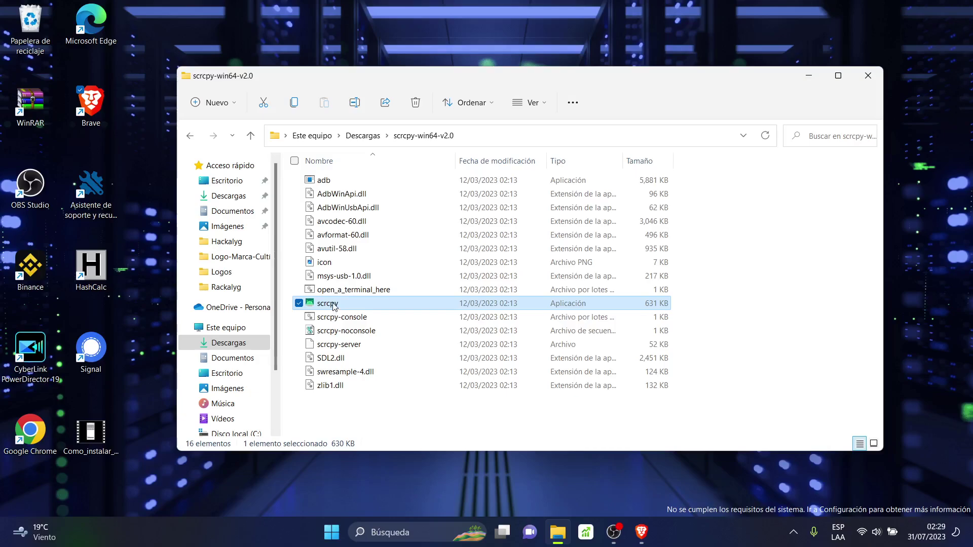
right_click(335, 303)
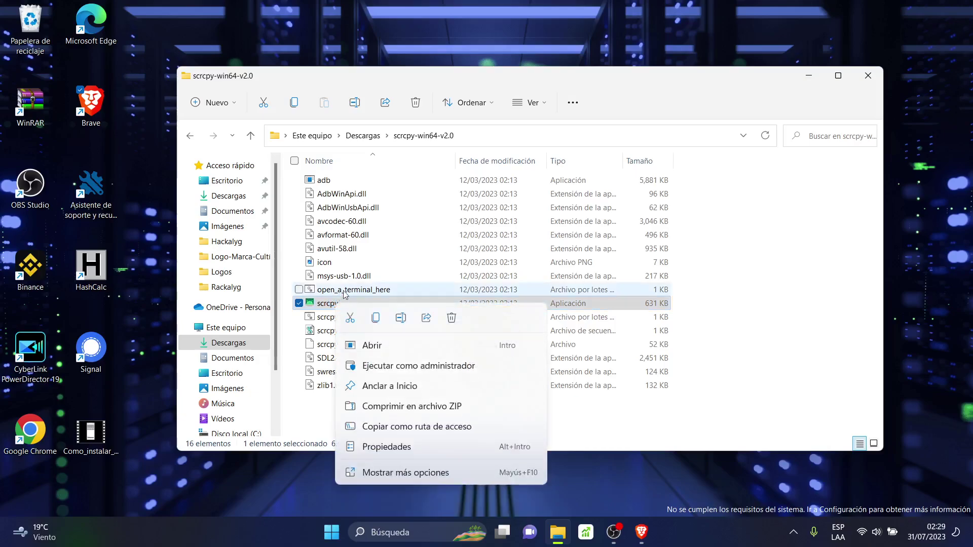
left_click(396, 366)
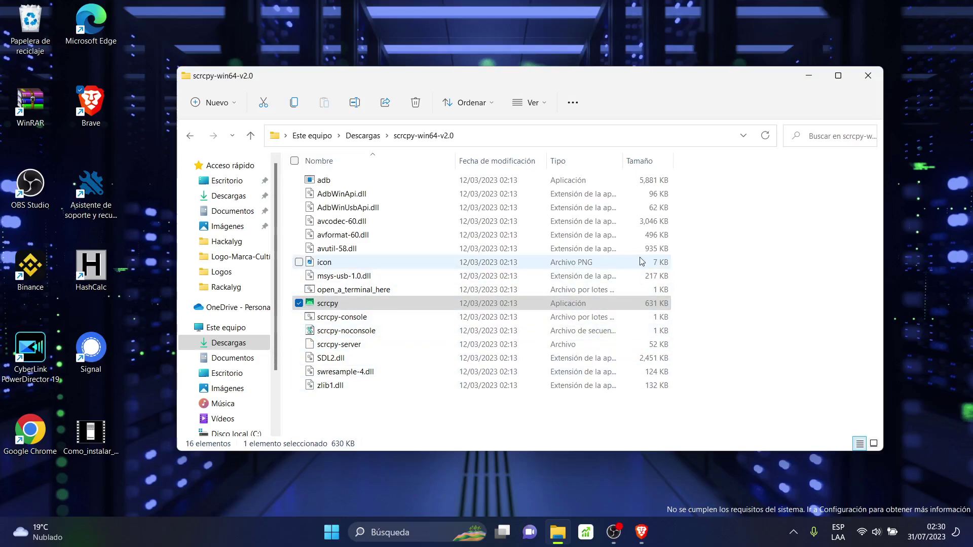
left_click(811, 77)
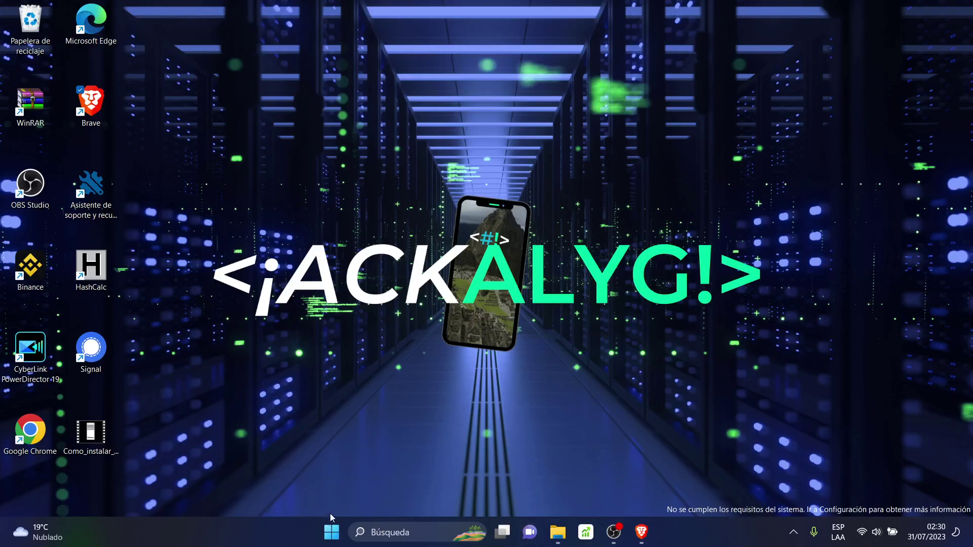
left_click(331, 532)
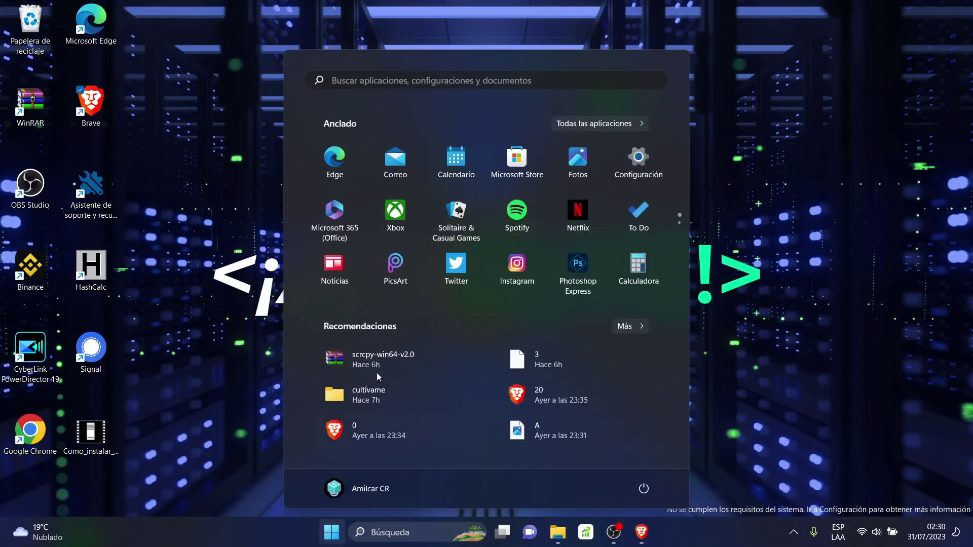
left_click(363, 81)
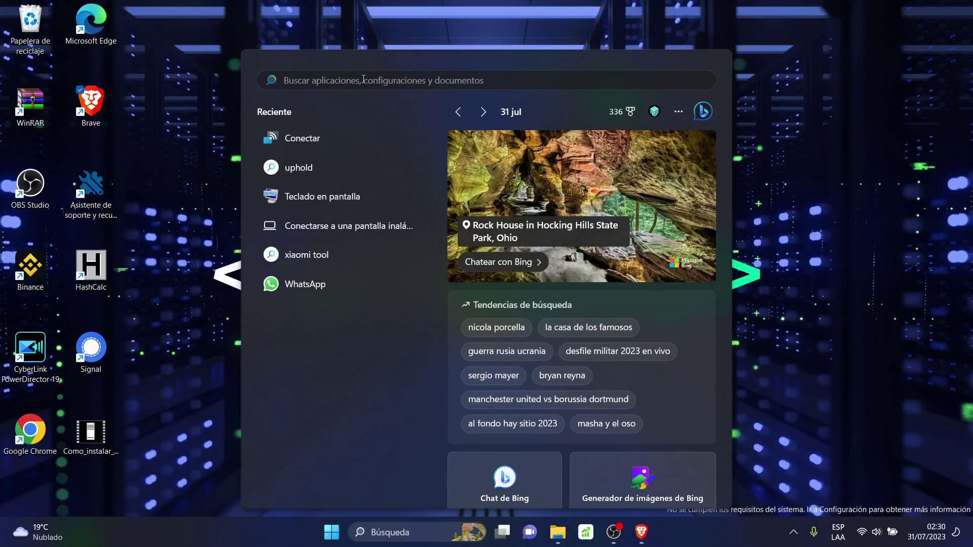
type("sc")
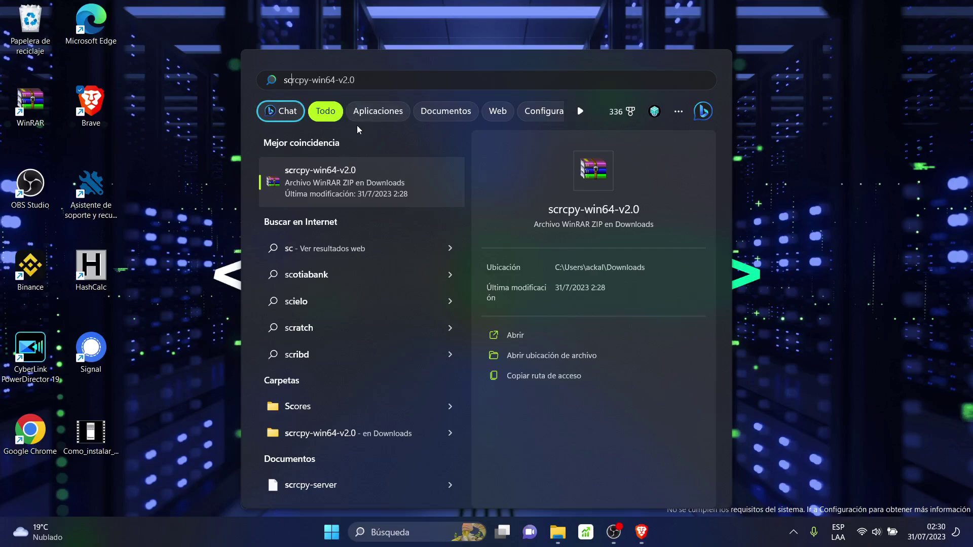
key("Tab")
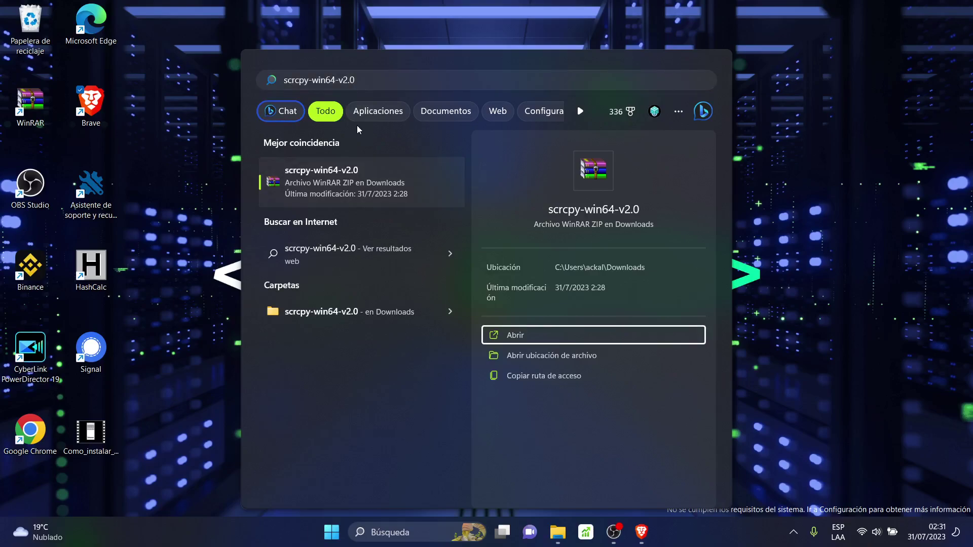
left_click(199, 210)
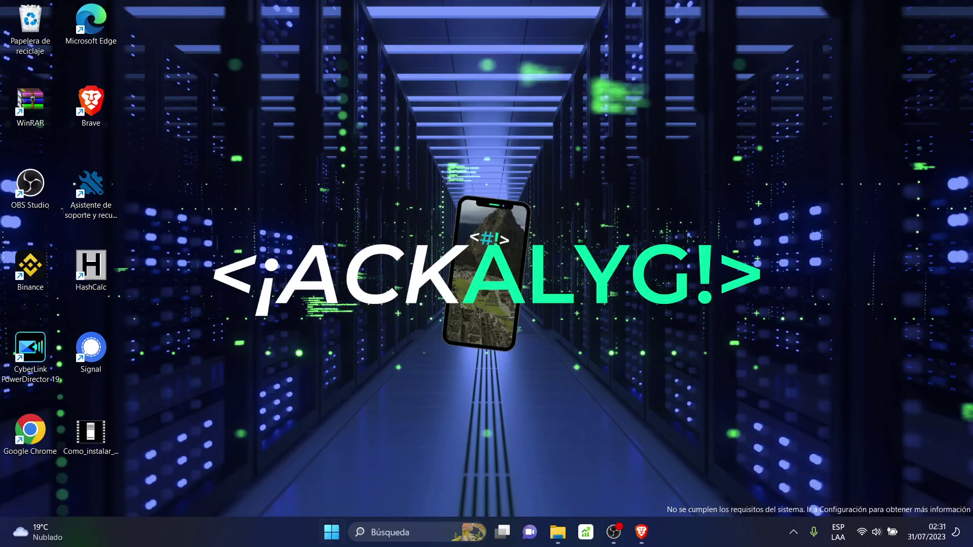
- Search Windows for "scrcpy" and run scrcpy.exe as administrator
left_click(330, 535)
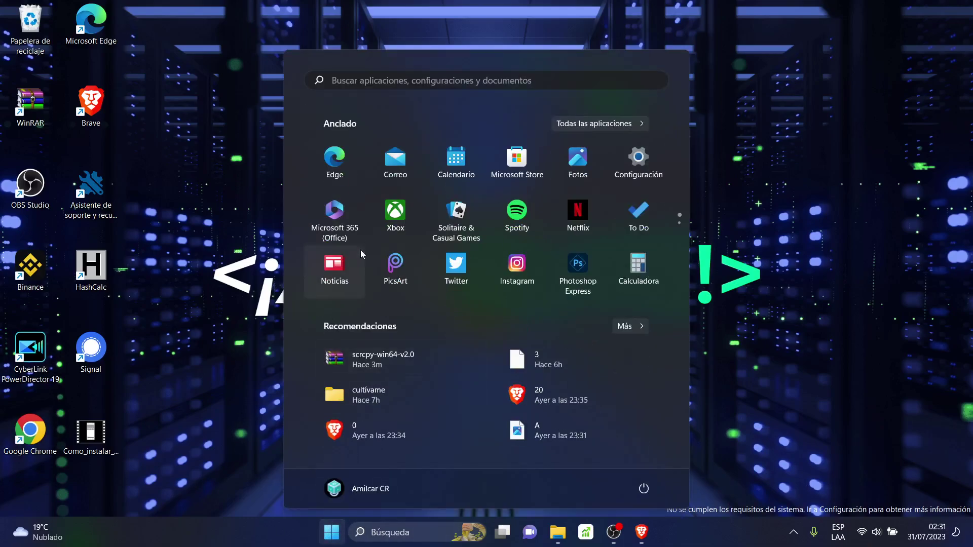
left_click(346, 80)
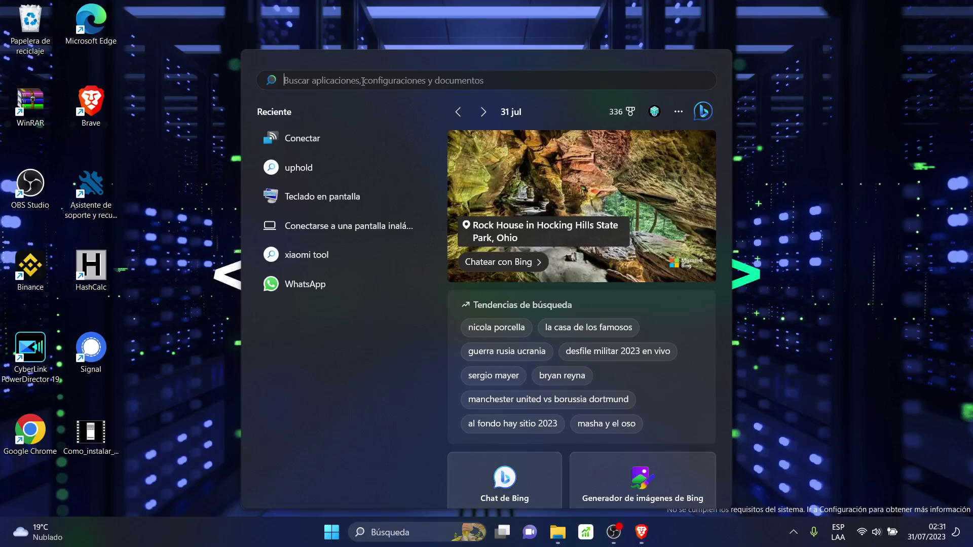
type("s")
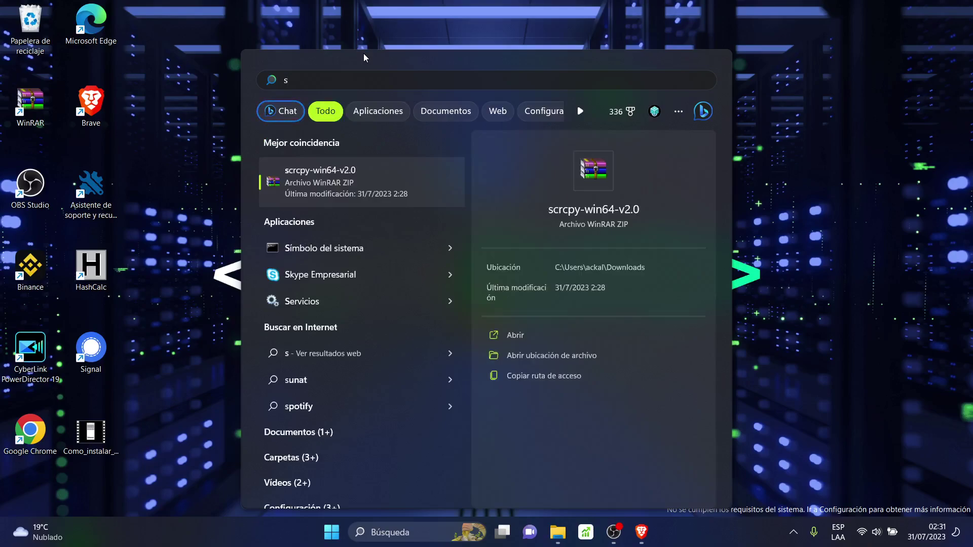
type("c")
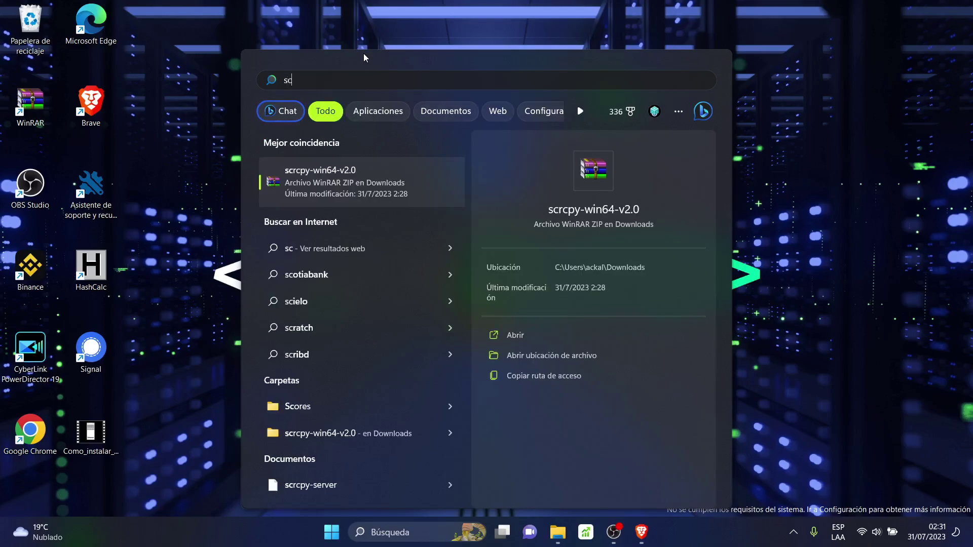
type("rcpy")
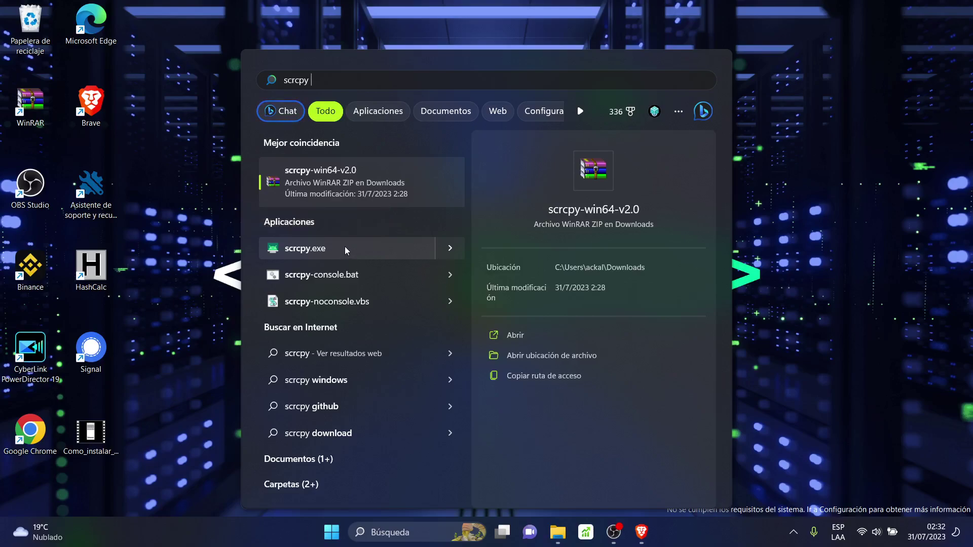
left_click(456, 251)
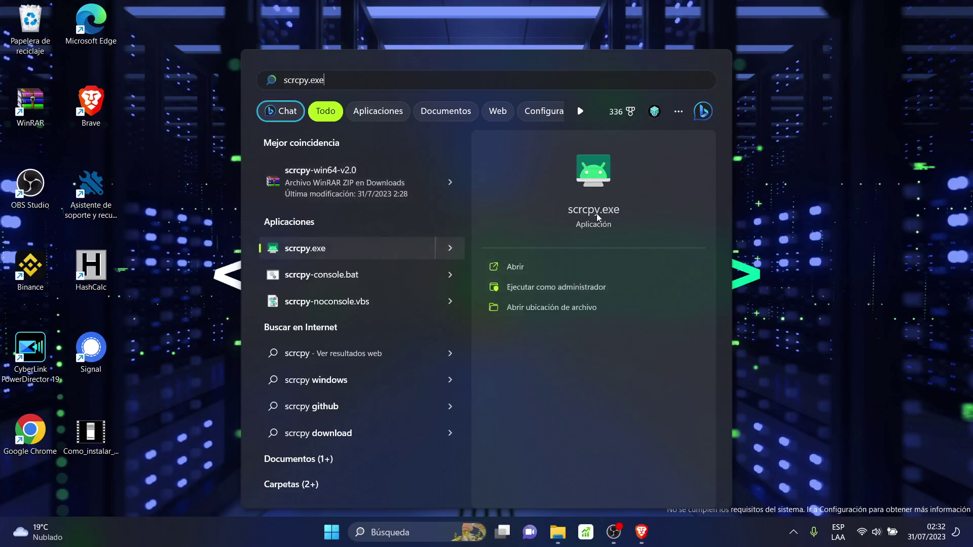
left_click(589, 288)
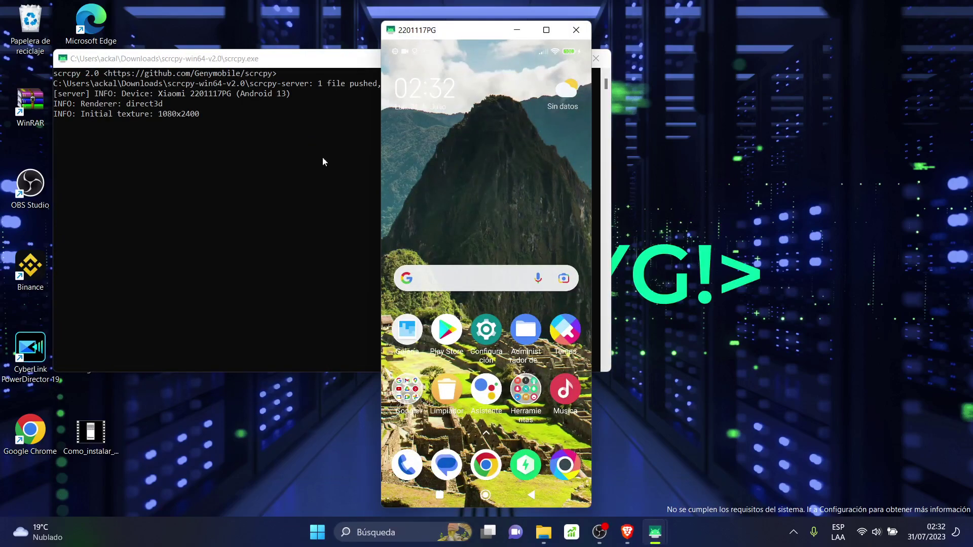
- Minimize the scrcpy console window and bring up the full app list on the mirrored phone
left_click(296, 65)
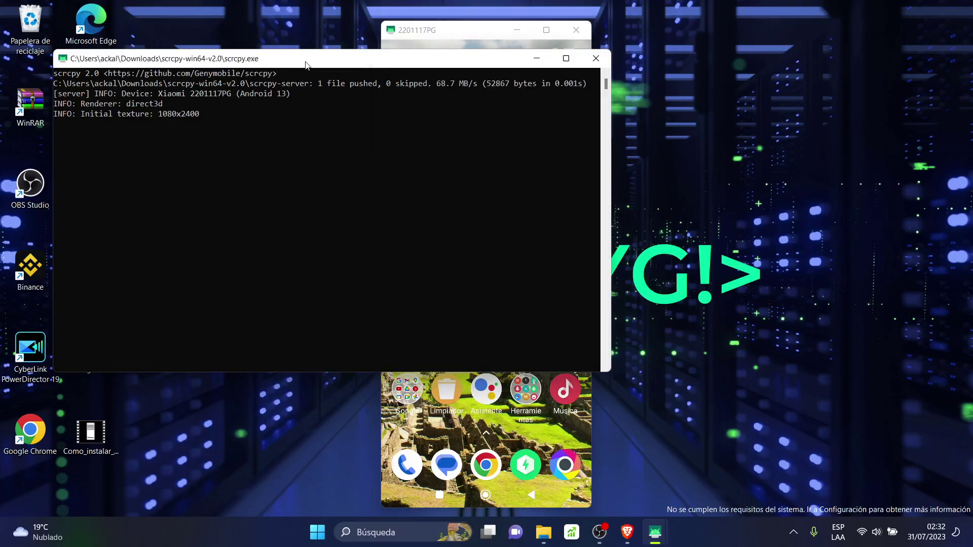
left_click(537, 60)
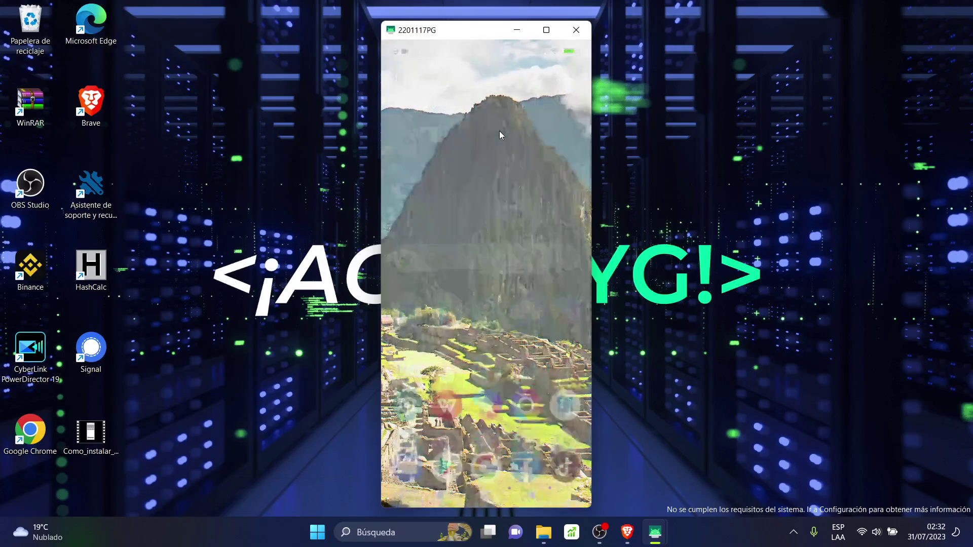
scroll(499, 135, "down", 2)
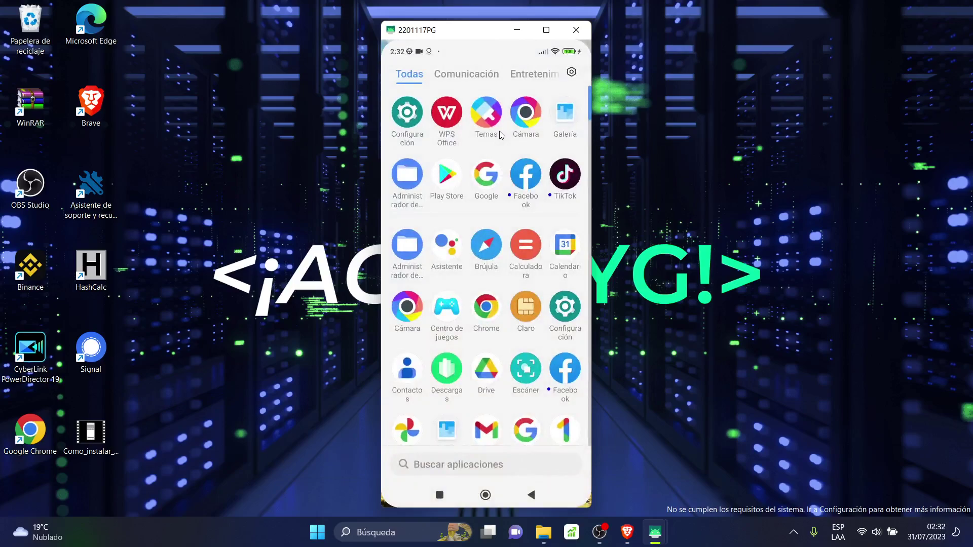